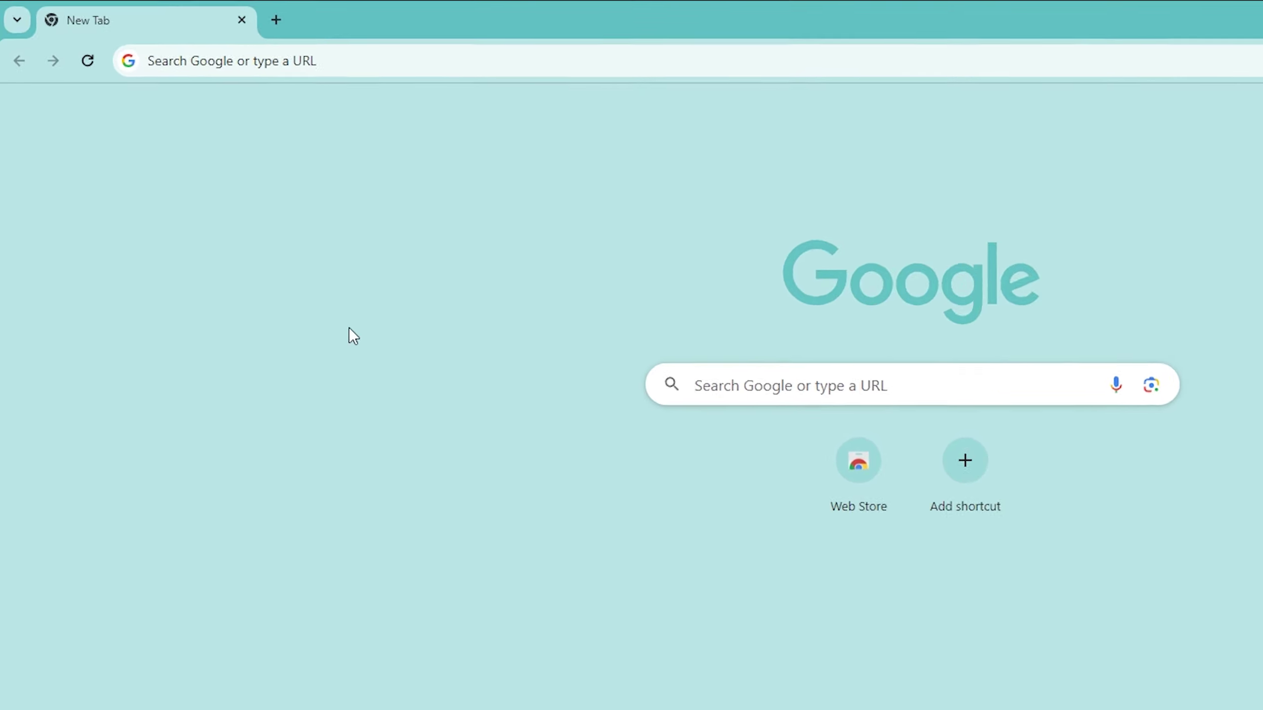
Step: Search Google for 'partnerstack affiliate login' from the address bar
{"action": "left_click", "coordinate": [197, 41]}
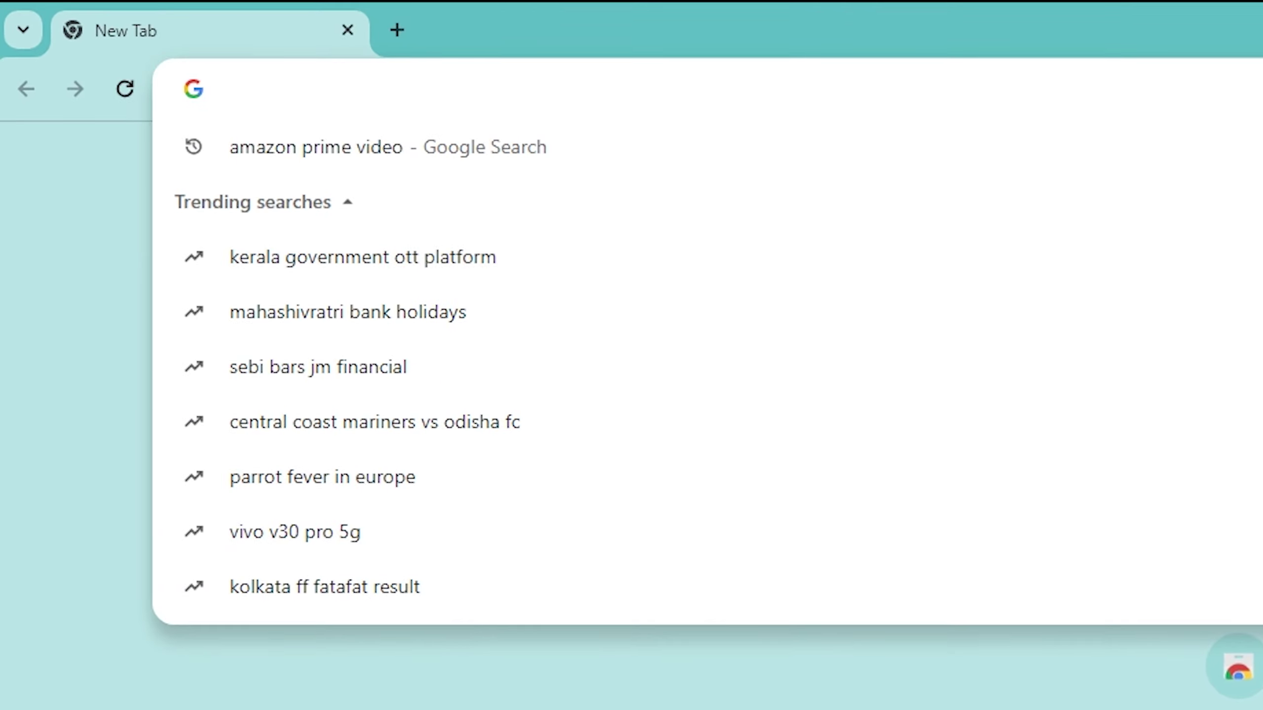
{"action": "type", "text": "pa"}
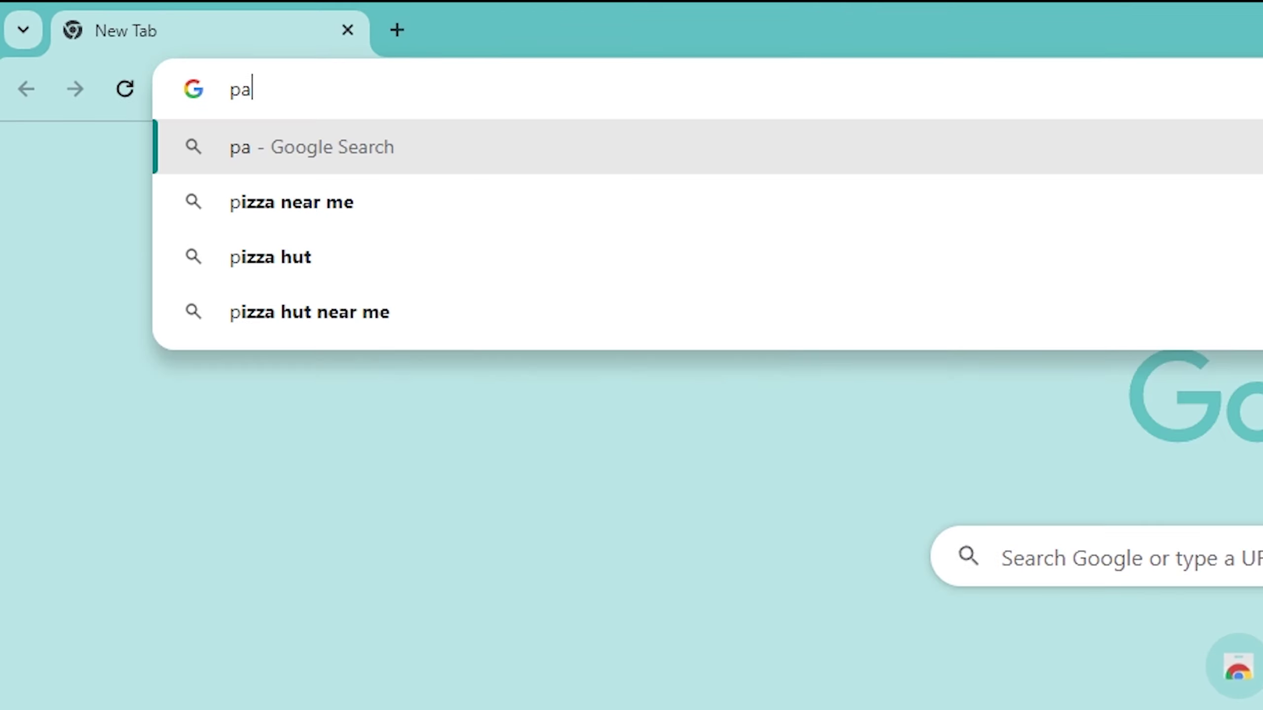
{"action": "type", "text": "rtnerstack affiliate login"}
{"action": "key", "text": "Return"}
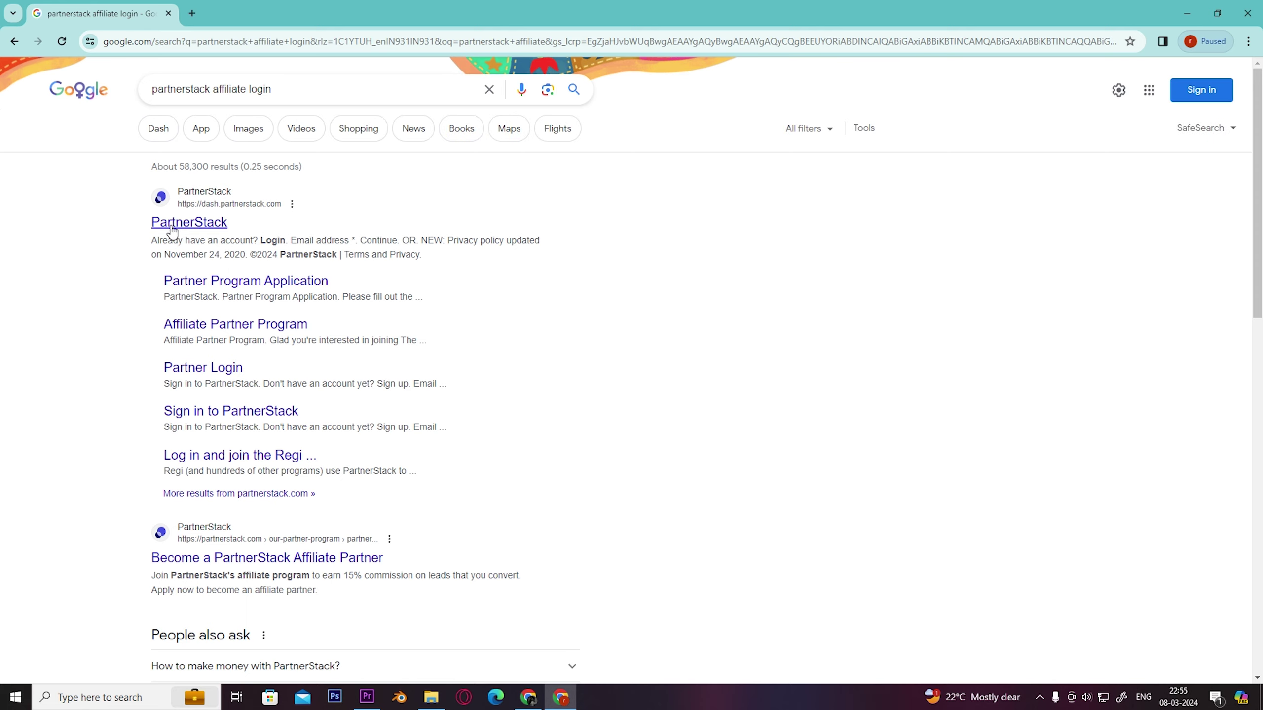
Step: Open the PartnerStack result, abandon Google sign-in, and continue with the autofilled email address
{"action": "left_click", "coordinate": [153, 226]}
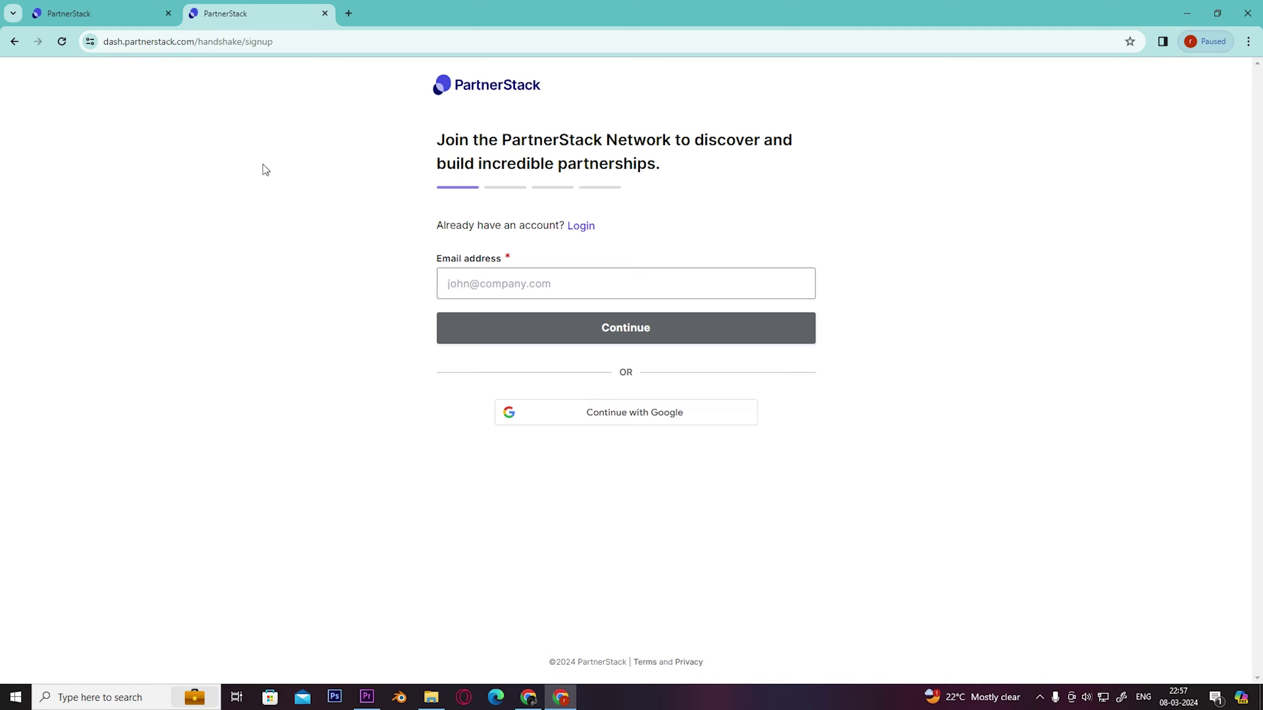
{"action": "left_click", "coordinate": [559, 420]}
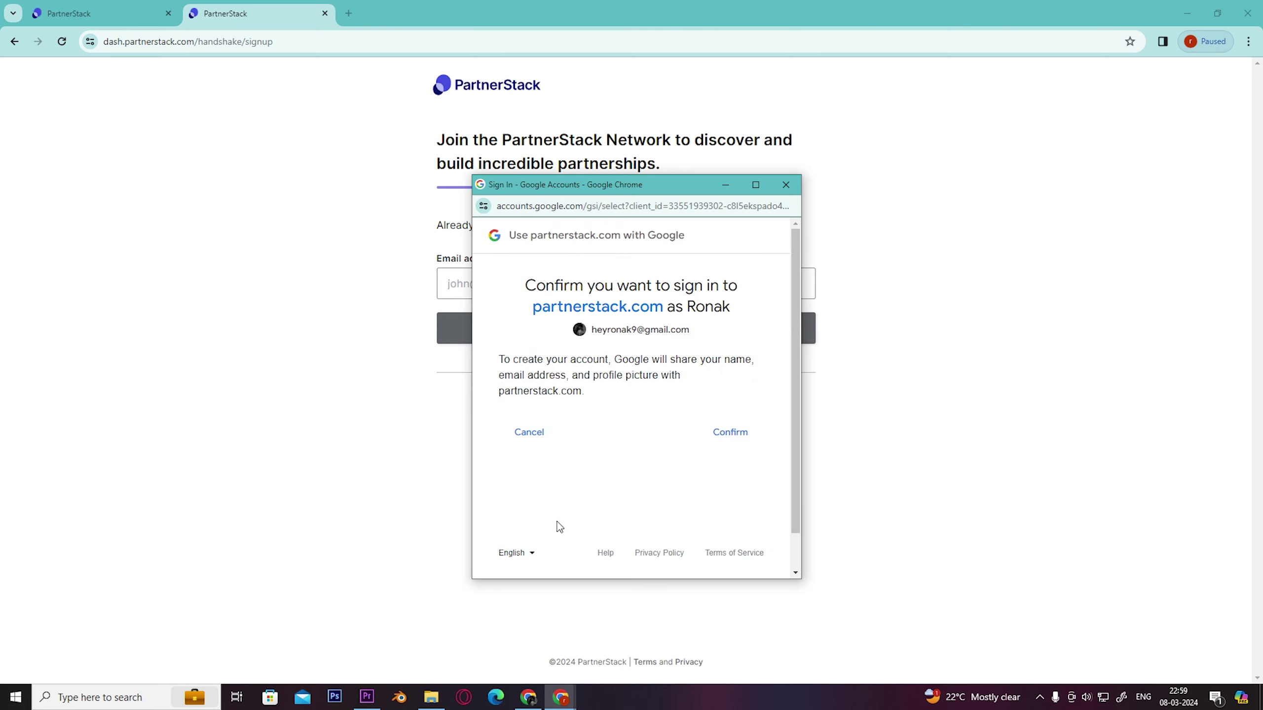
{"action": "left_click", "coordinate": [529, 431]}
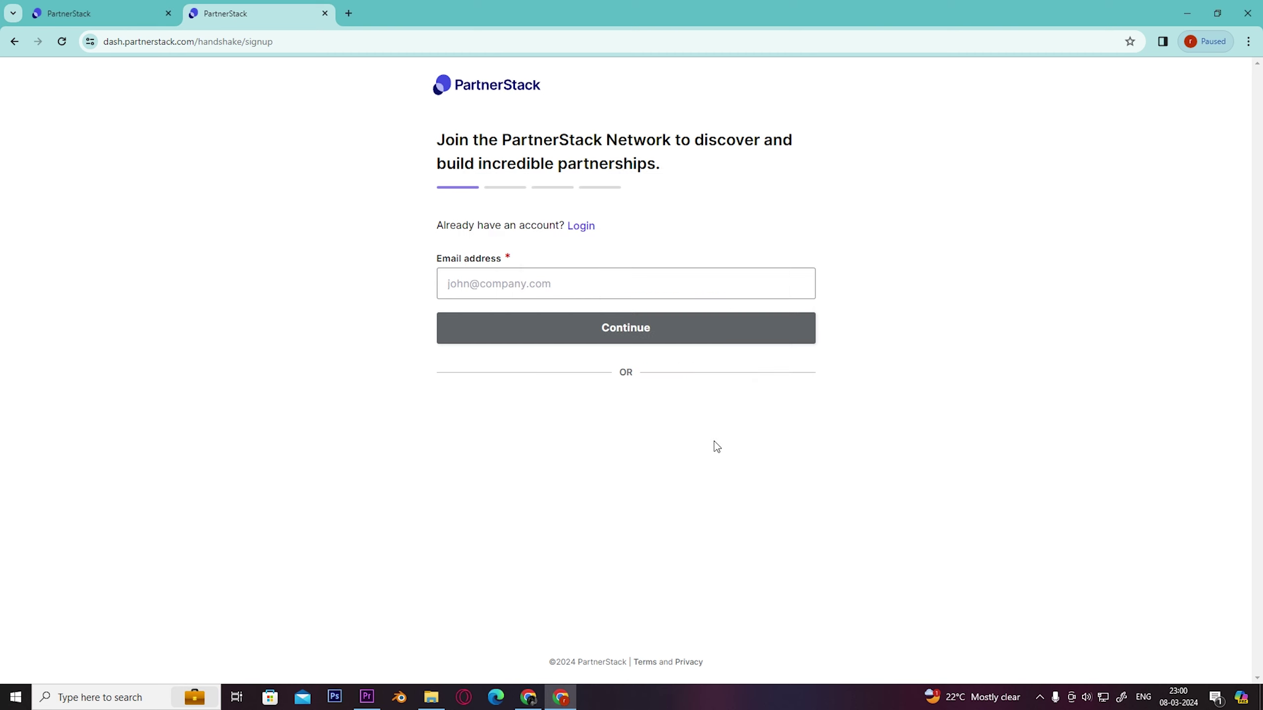
{"action": "left_click", "coordinate": [546, 284]}
{"action": "left_click", "coordinate": [553, 319]}
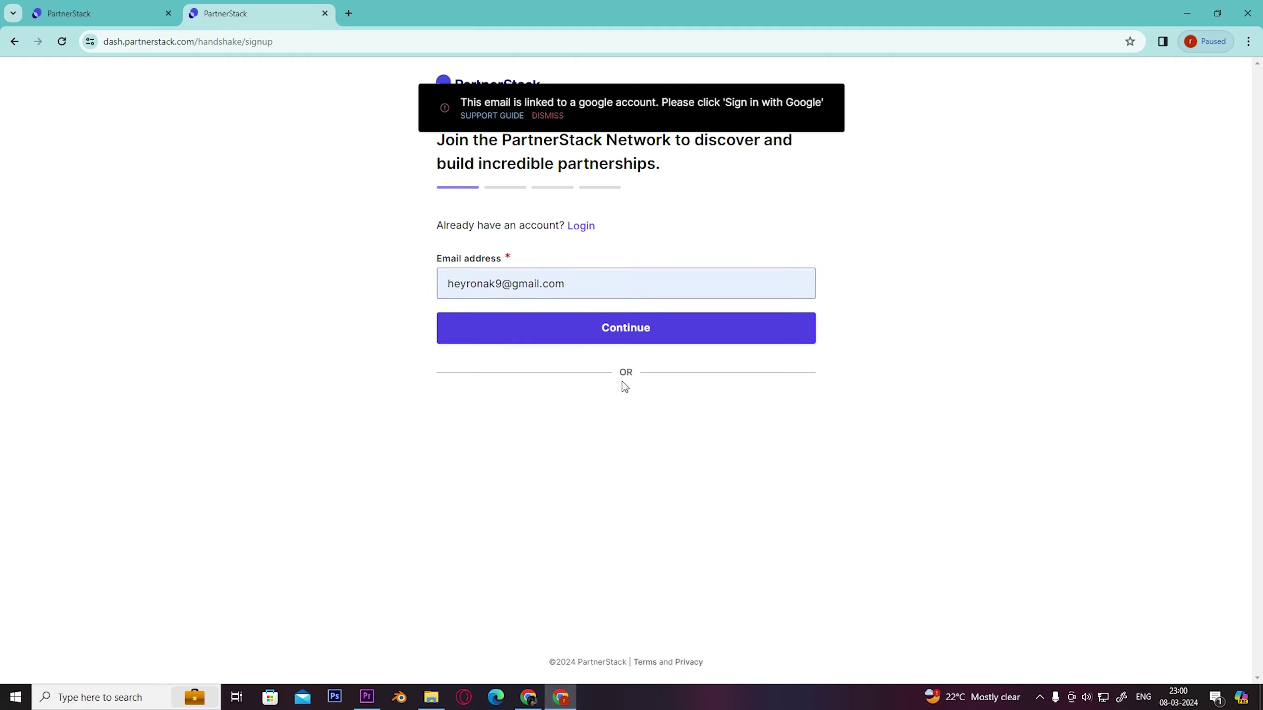
Step: Log in to the existing account and accept the Terms of Service agreement
{"action": "left_click", "coordinate": [581, 227]}
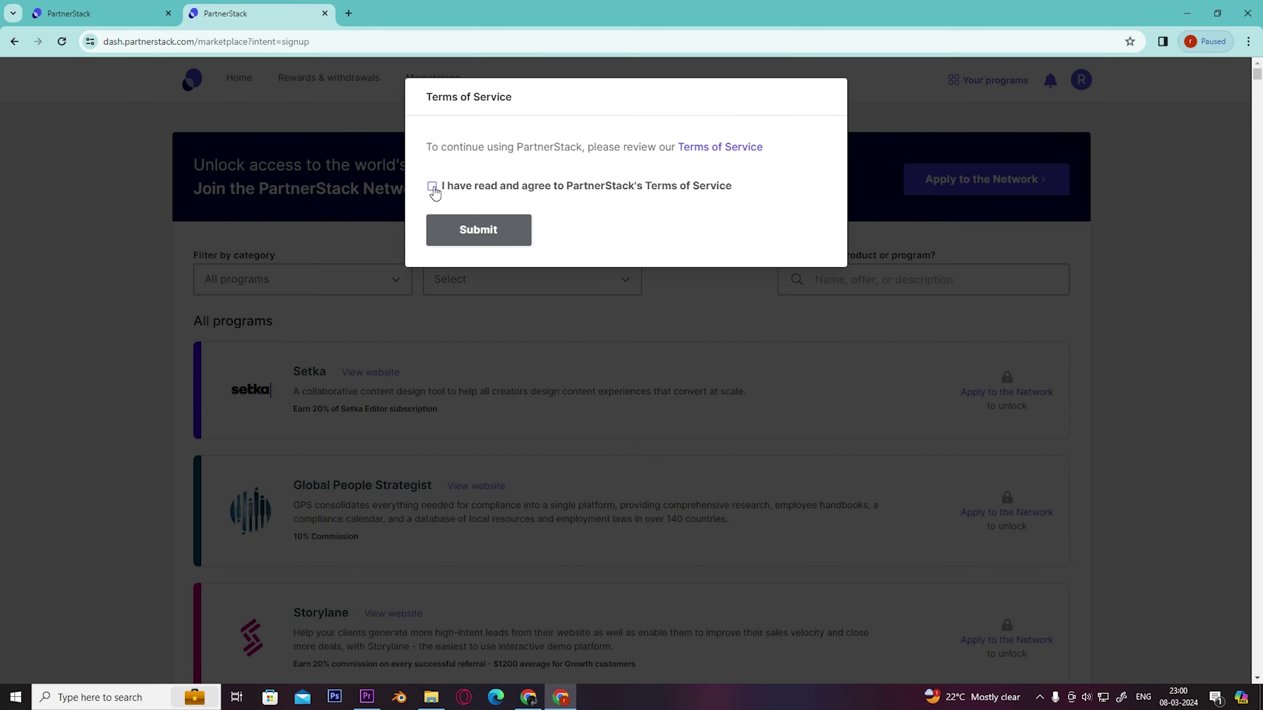
{"action": "left_click", "coordinate": [432, 185]}
{"action": "left_click", "coordinate": [464, 235]}
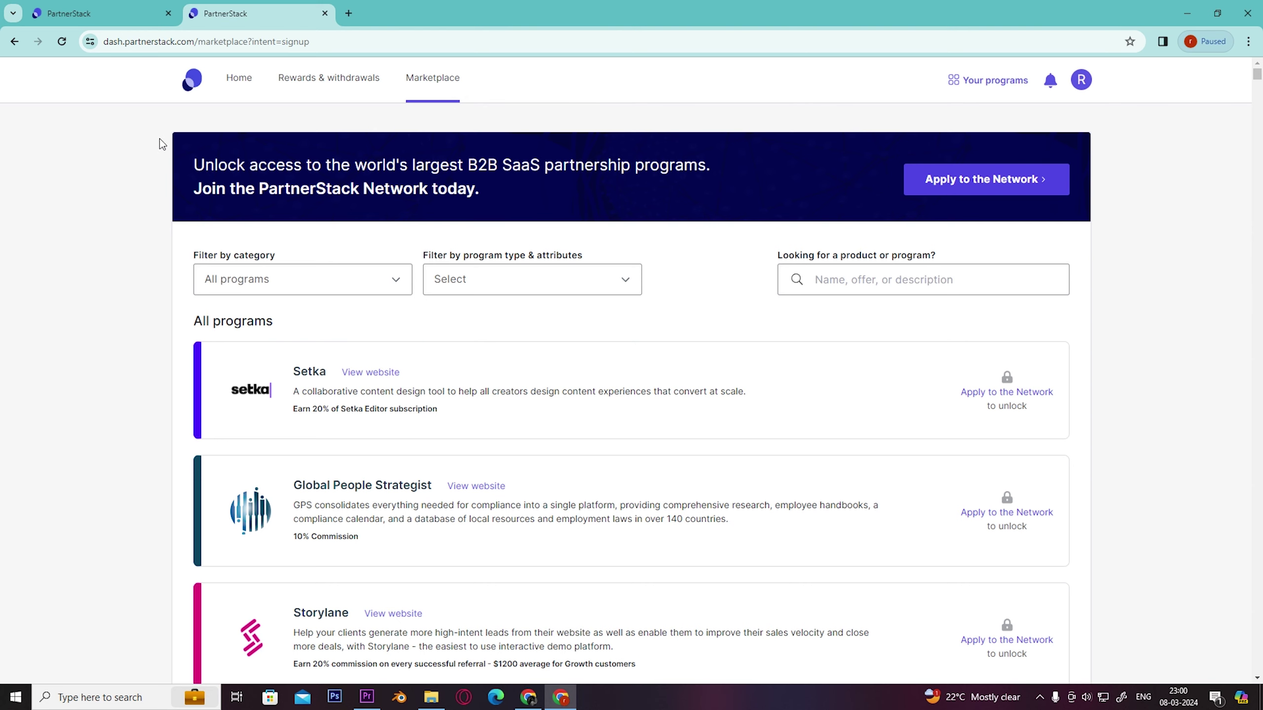
{"action": "scroll", "coordinate": [317, 224], "scroll_direction": "down", "scroll_amount": 2}
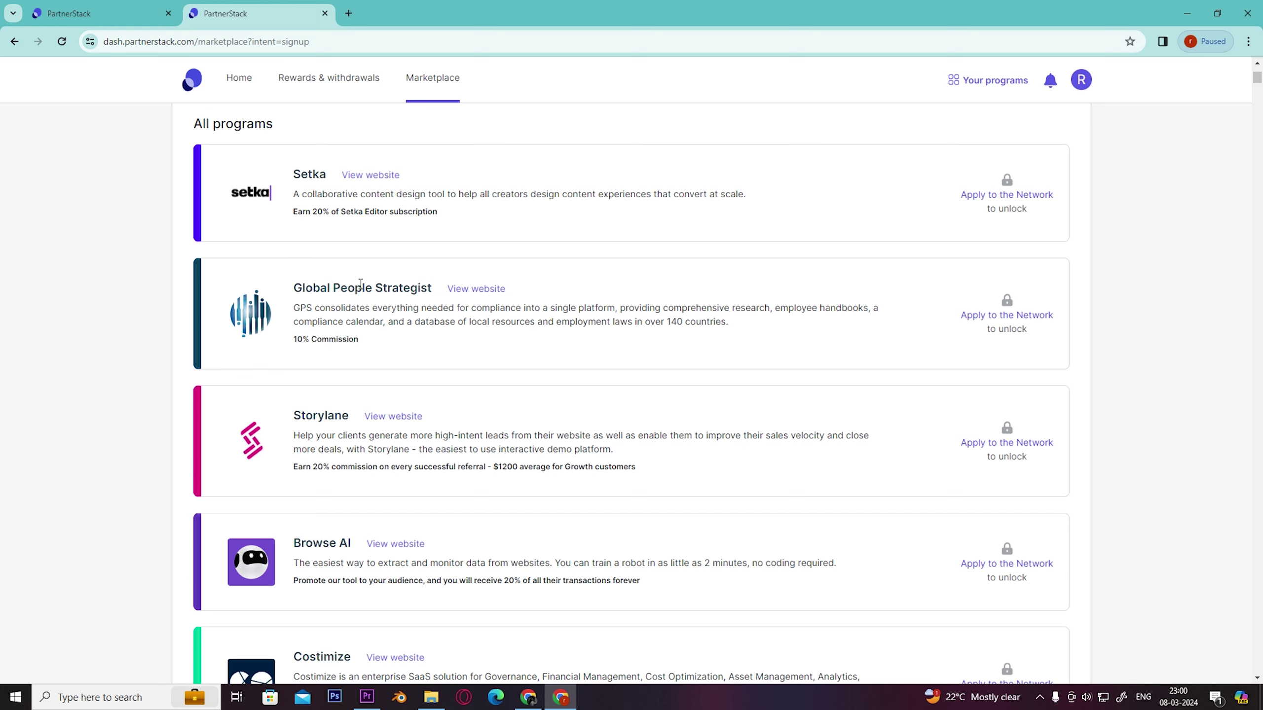
{"action": "scroll", "coordinate": [529, 207], "scroll_direction": "down", "scroll_amount": 10}
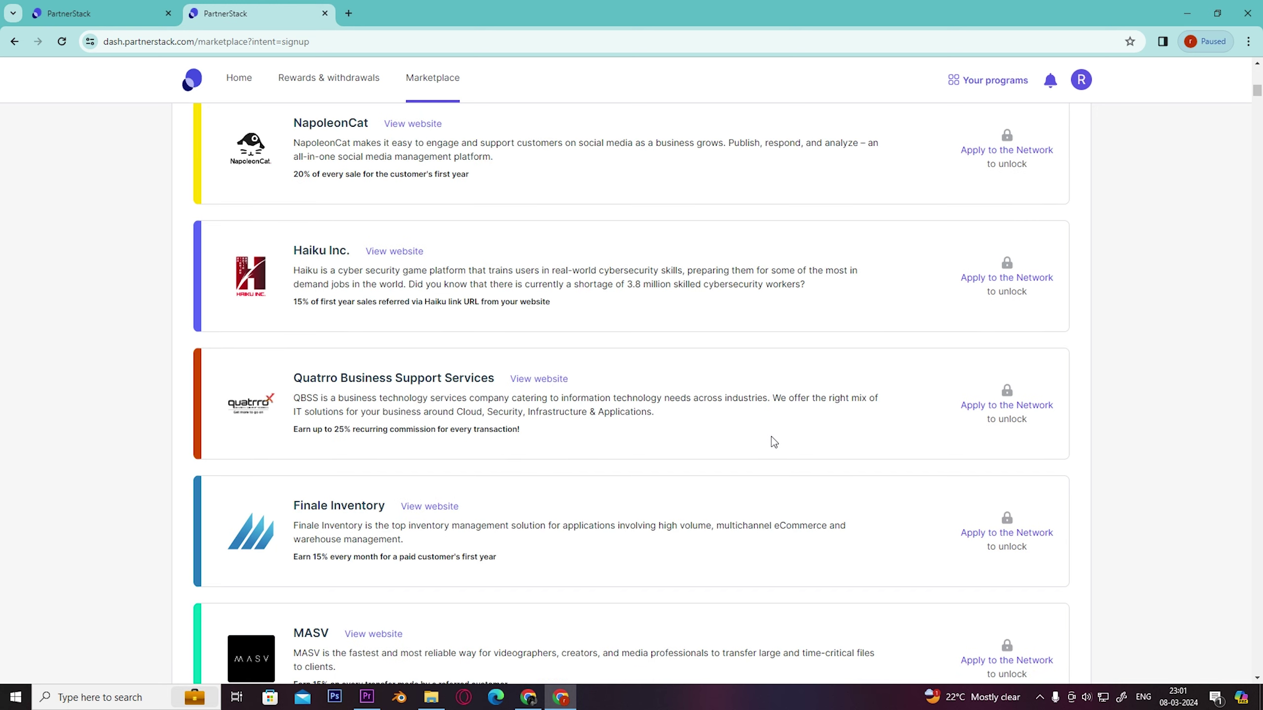
{"action": "scroll", "coordinate": [770, 444], "scroll_direction": "down", "scroll_amount": 2}
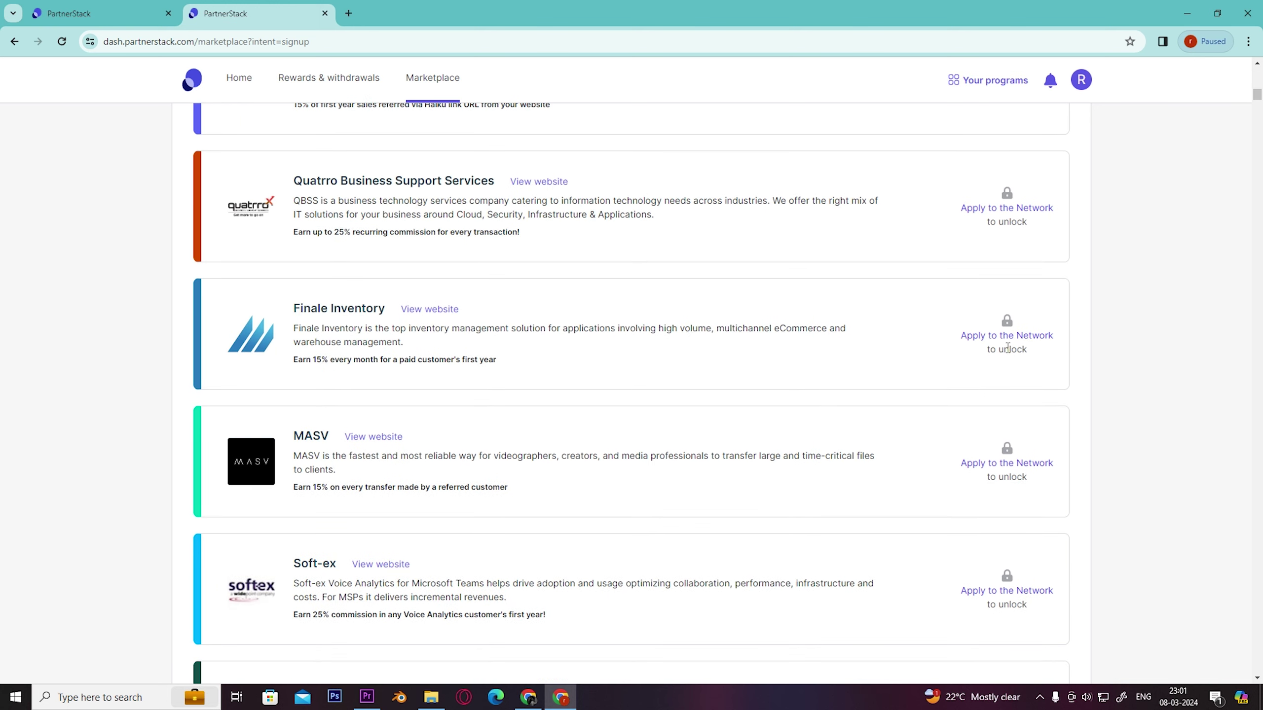
{"action": "scroll", "coordinate": [1007, 345], "scroll_direction": "down", "scroll_amount": 5}
{"action": "left_click", "coordinate": [1007, 228]}
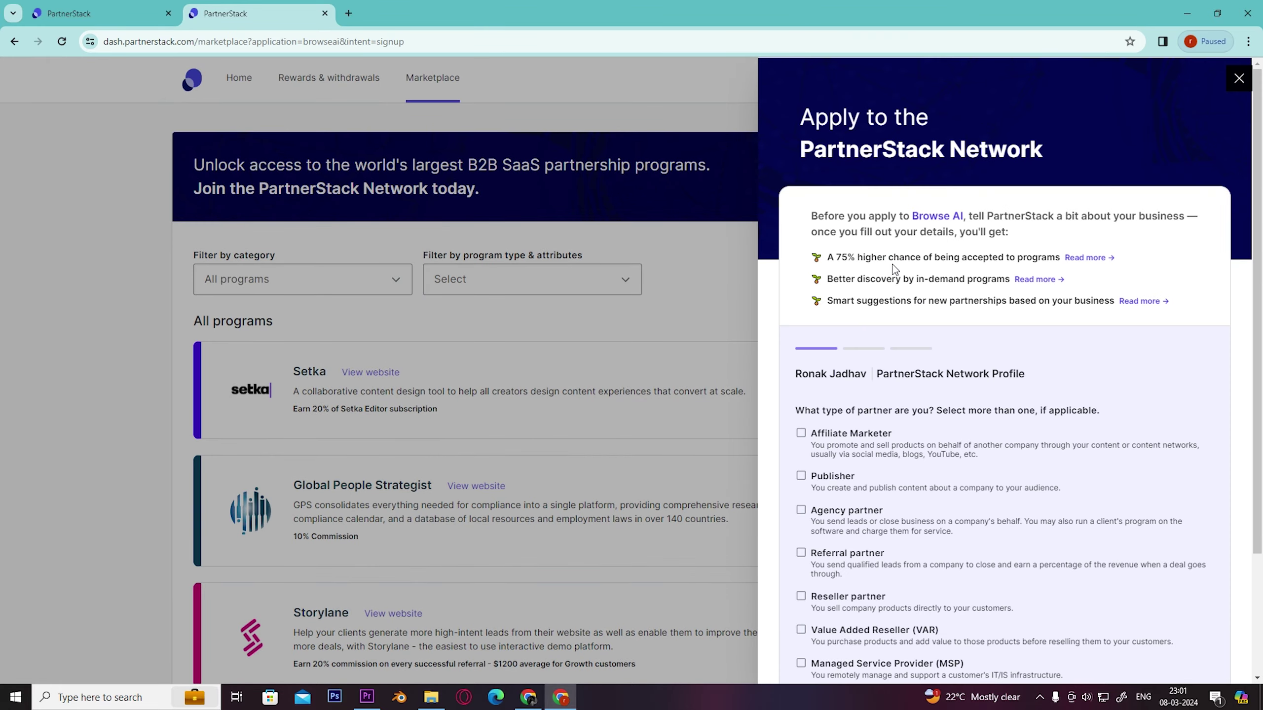
Step: Choose Affiliate Marketer as the partner type and advance to profile step two
{"action": "left_click_drag", "start_coordinate": [819, 229], "coordinate": [826, 215]}
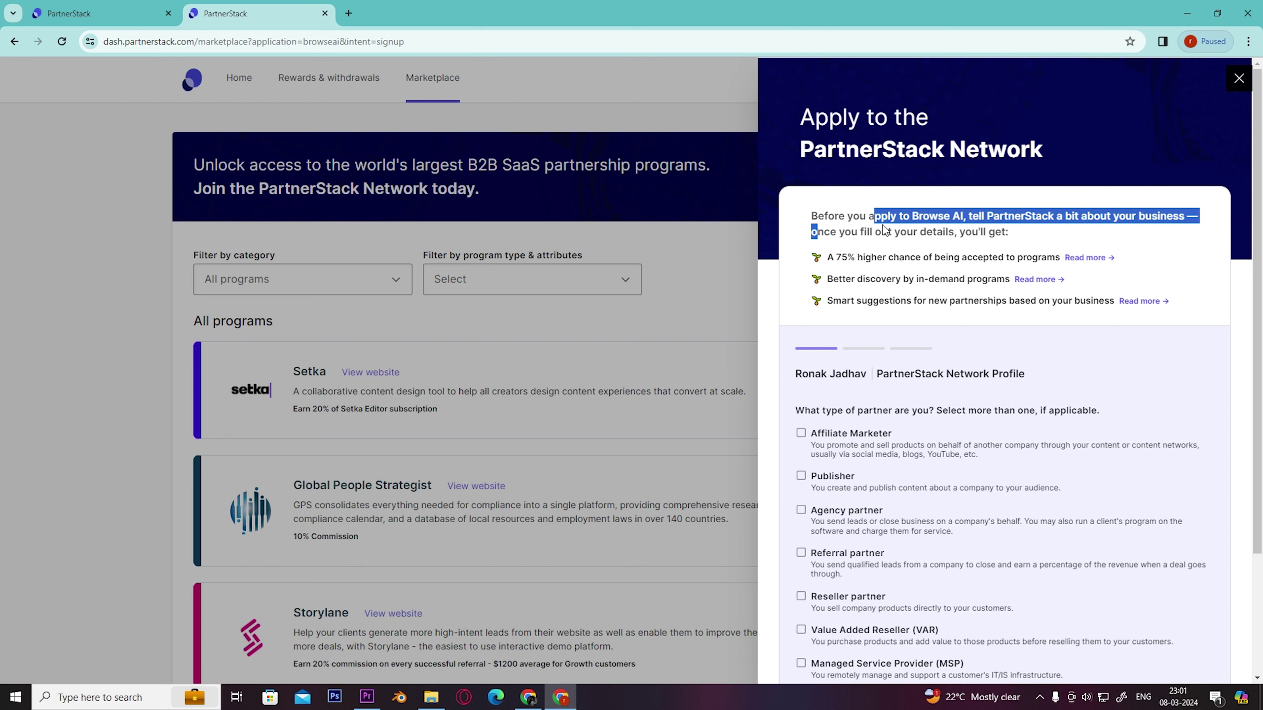
{"action": "left_click", "coordinate": [1058, 242]}
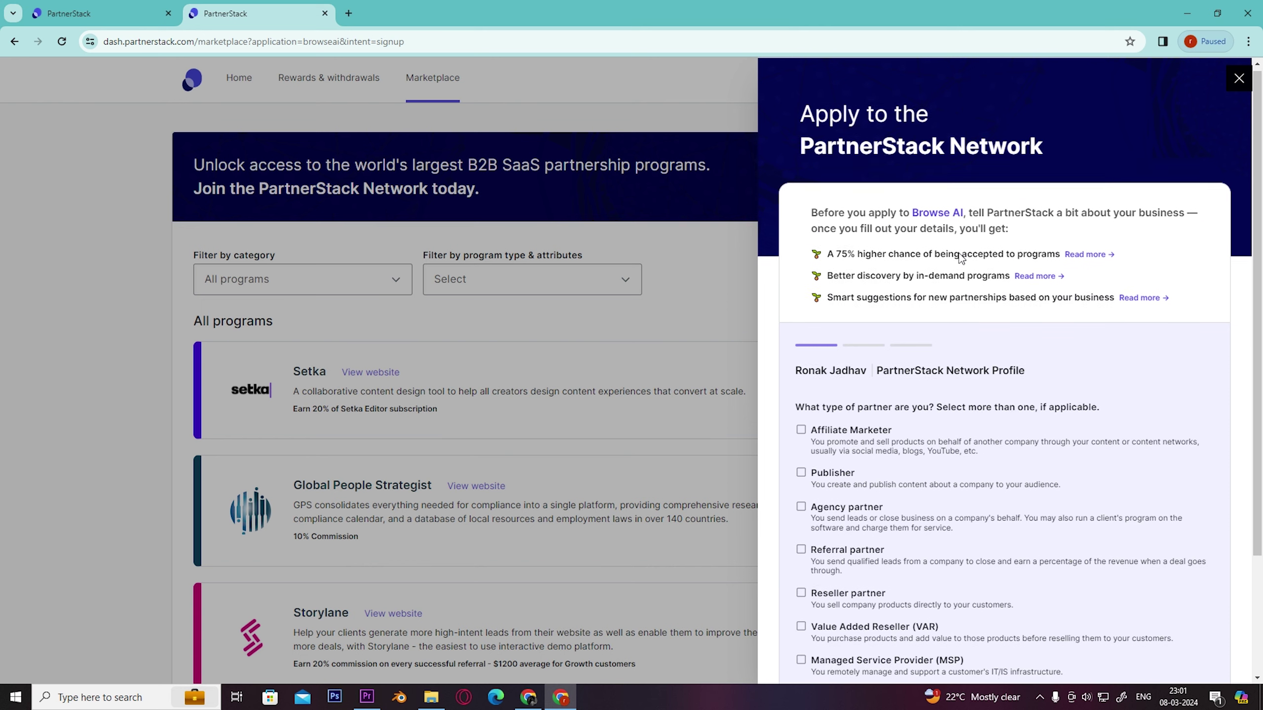
{"action": "scroll", "coordinate": [963, 257], "scroll_direction": "down", "scroll_amount": 2}
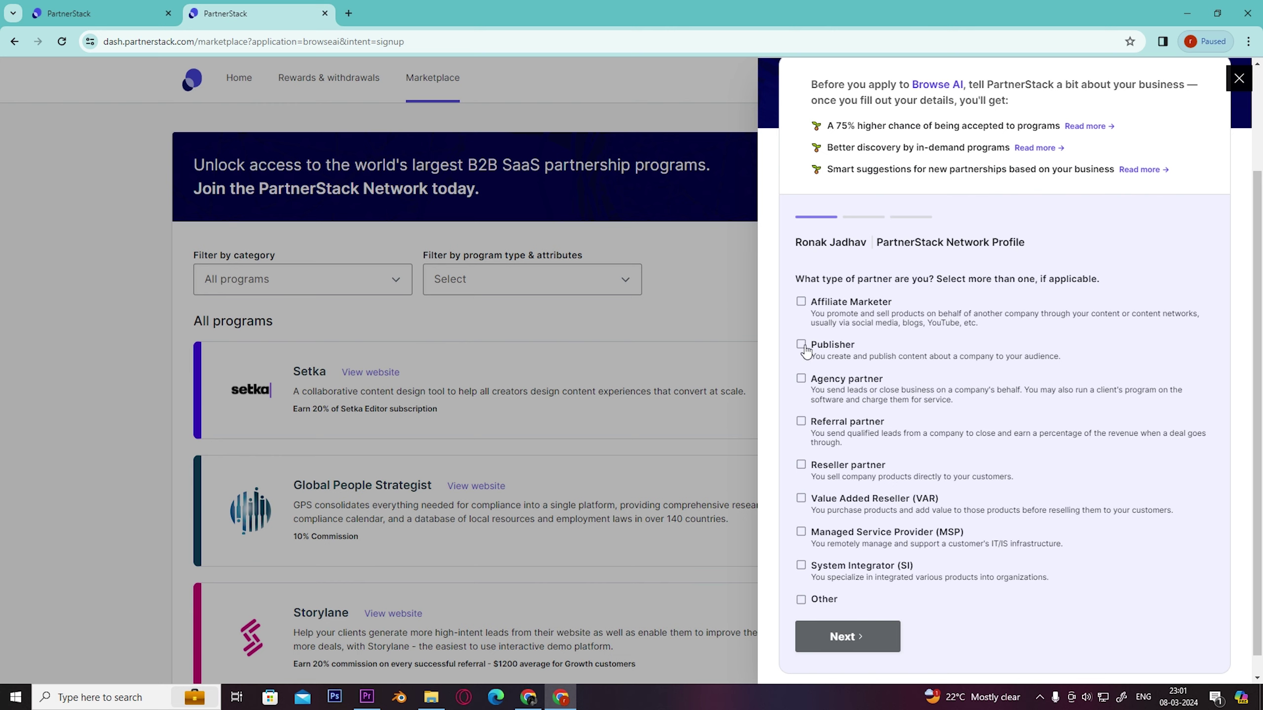
{"action": "left_click", "coordinate": [801, 302]}
{"action": "left_click", "coordinate": [848, 637]}
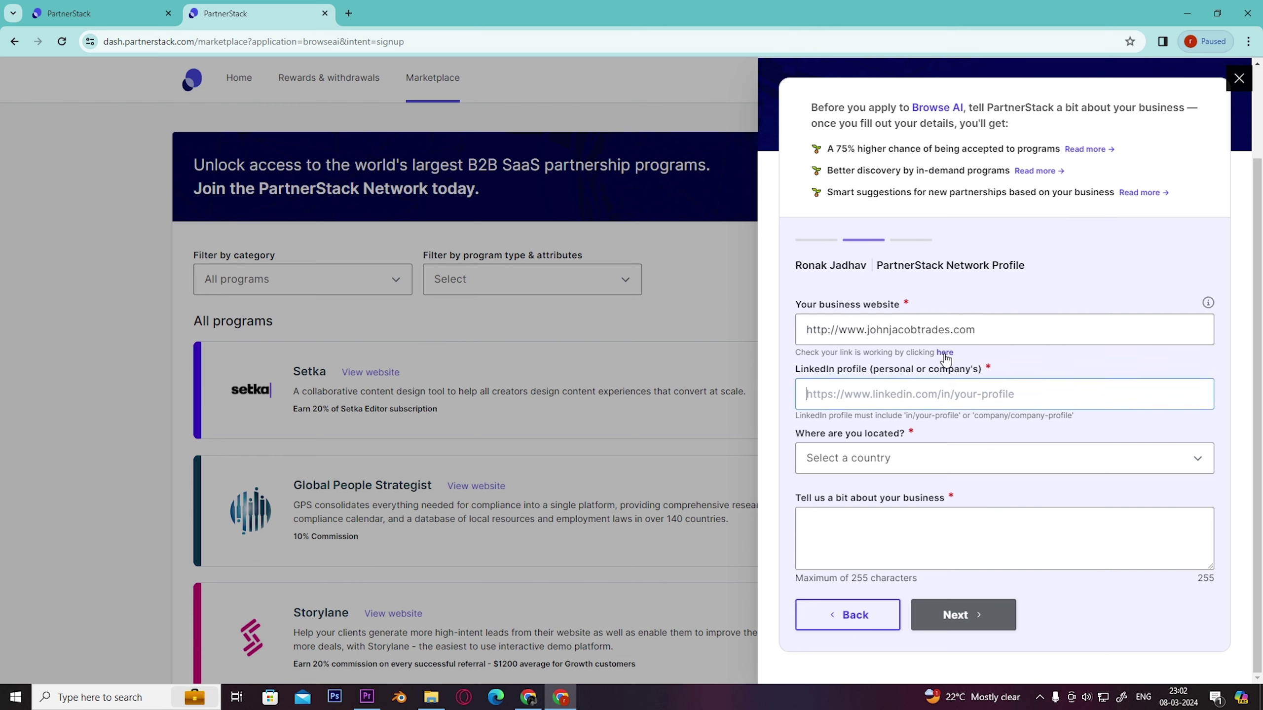
Step: Set the profile location to American Samoa in the country list
{"action": "left_click", "coordinate": [906, 464]}
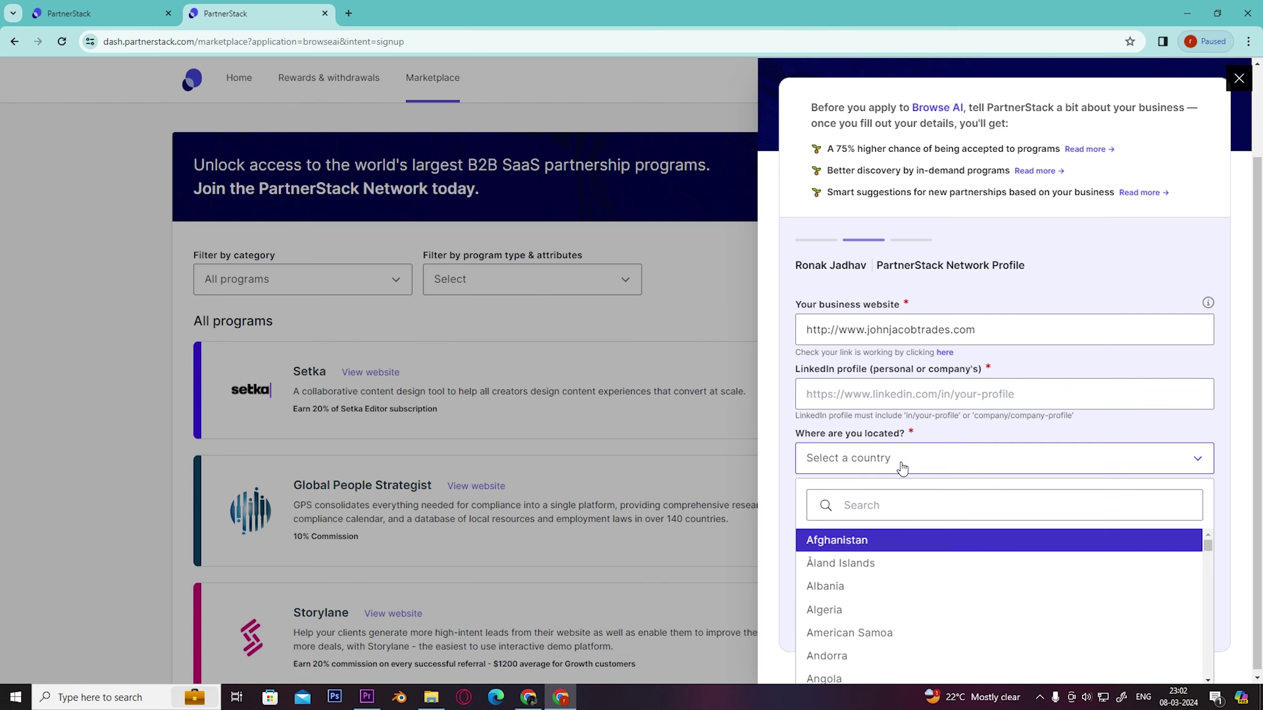
{"action": "left_click", "coordinate": [888, 622]}
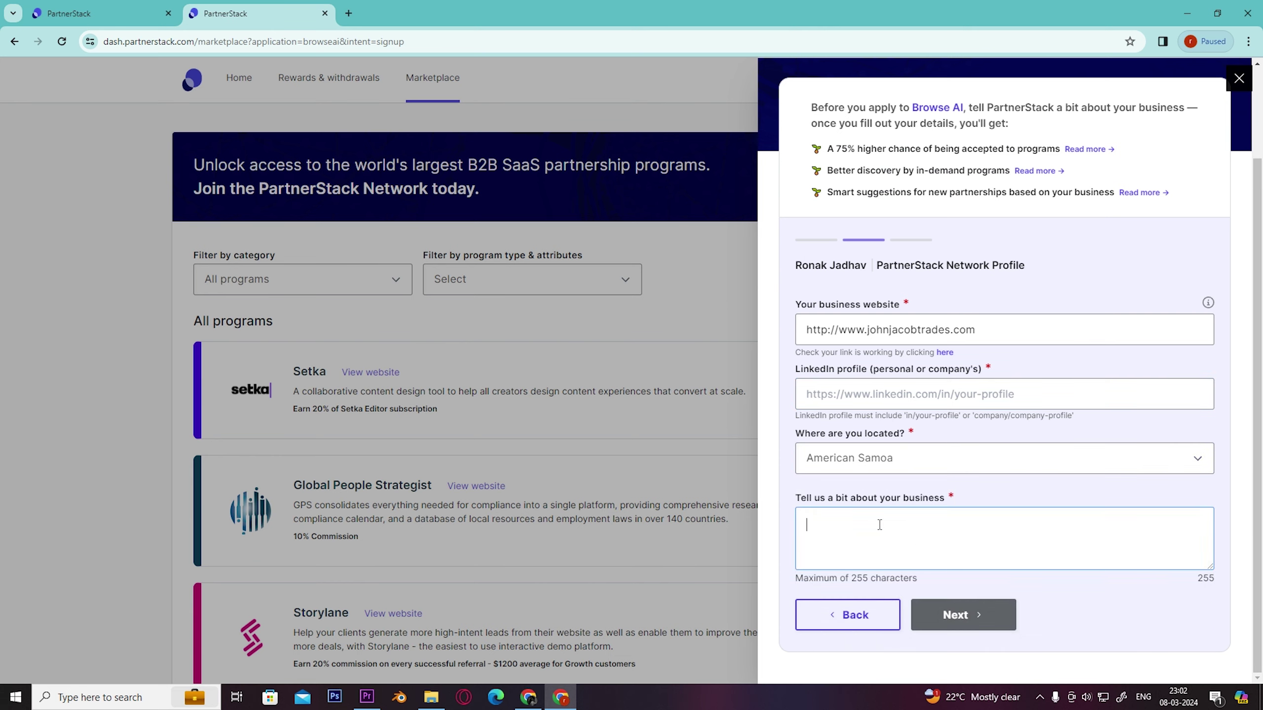
{"action": "type", "text": "i"}
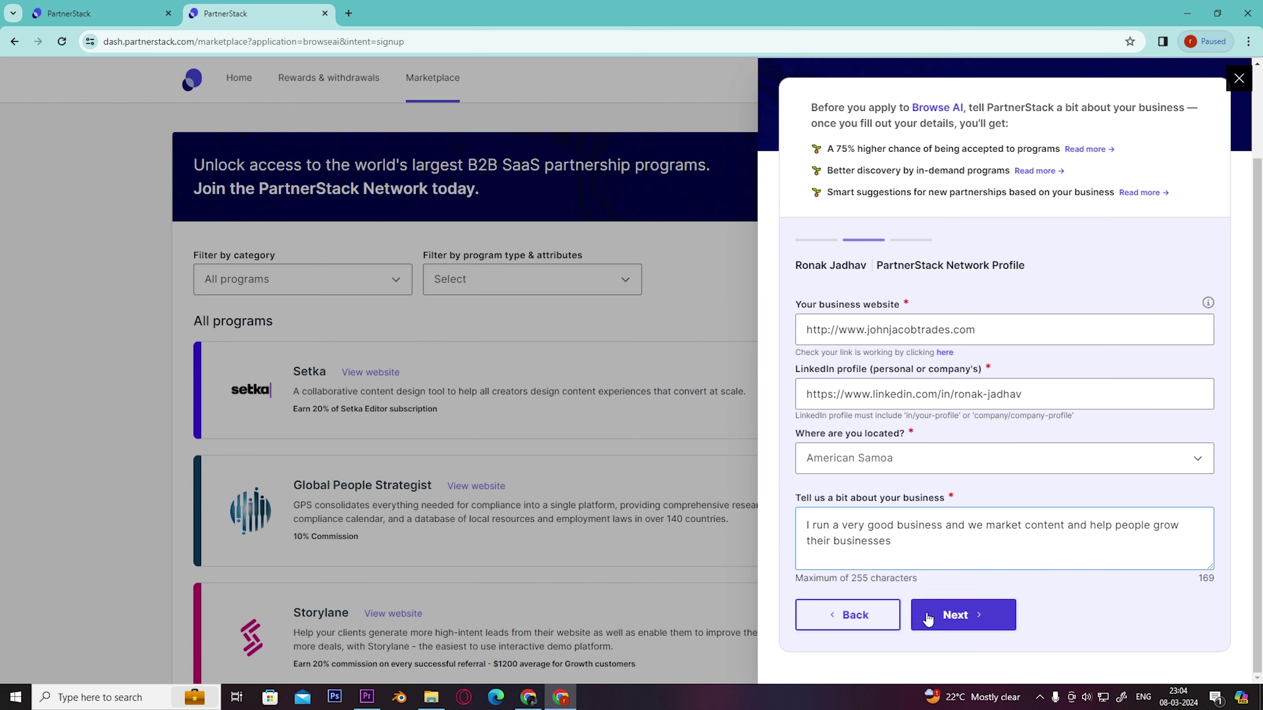
Step: Pick B2B Marketplaces as the focus industry and submit the network profile application
{"action": "left_click", "coordinate": [951, 619]}
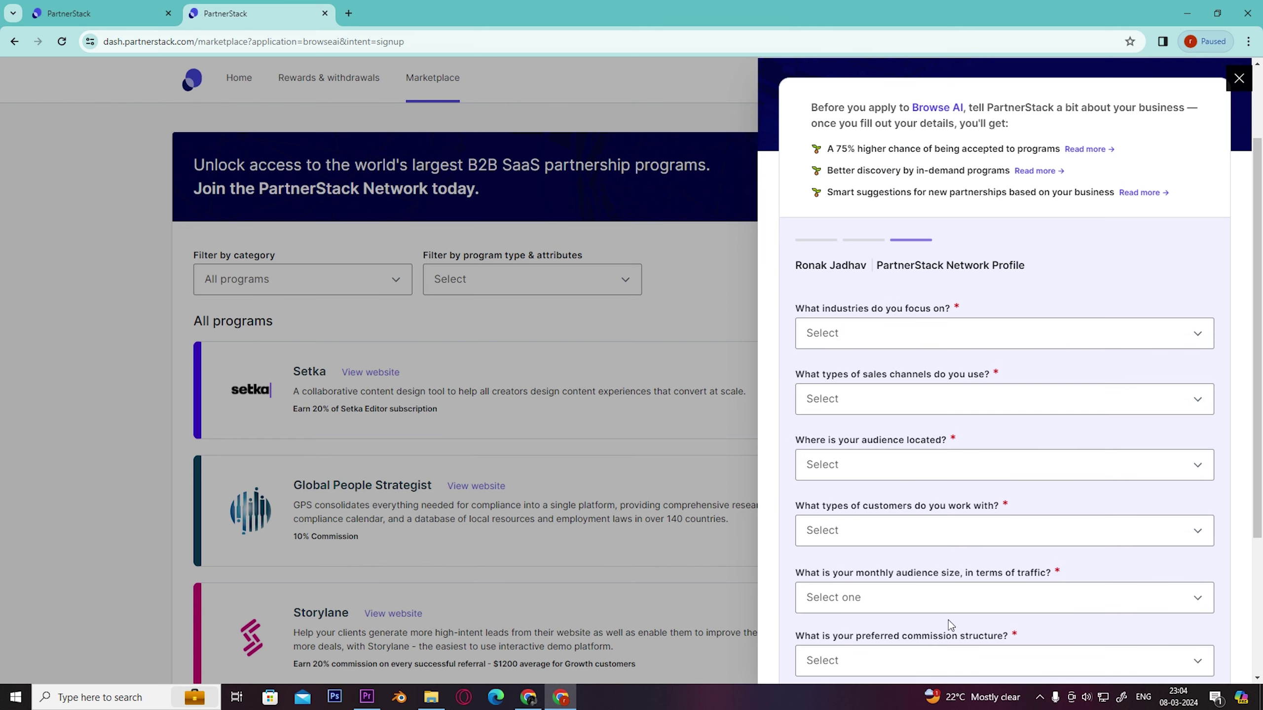
{"action": "scroll", "coordinate": [901, 314], "scroll_direction": "down", "scroll_amount": 1}
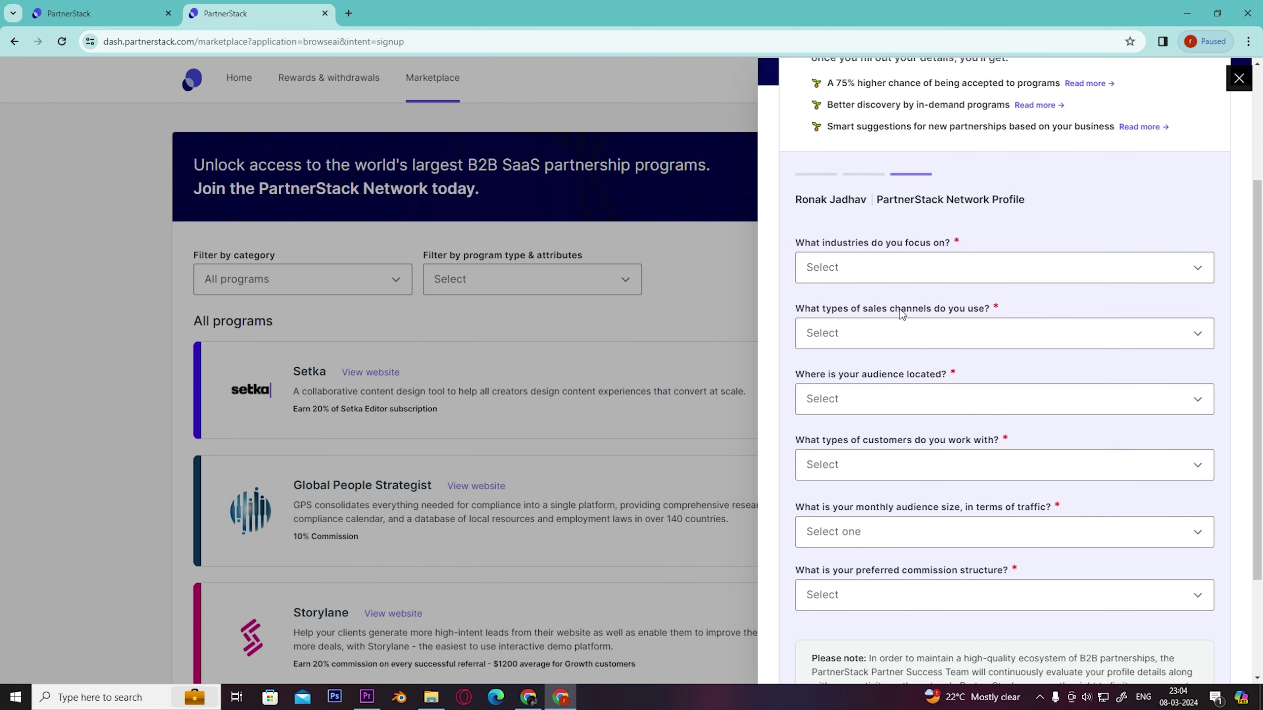
{"action": "left_click", "coordinate": [889, 268]}
{"action": "scroll", "coordinate": [888, 411], "scroll_direction": "down", "scroll_amount": 1}
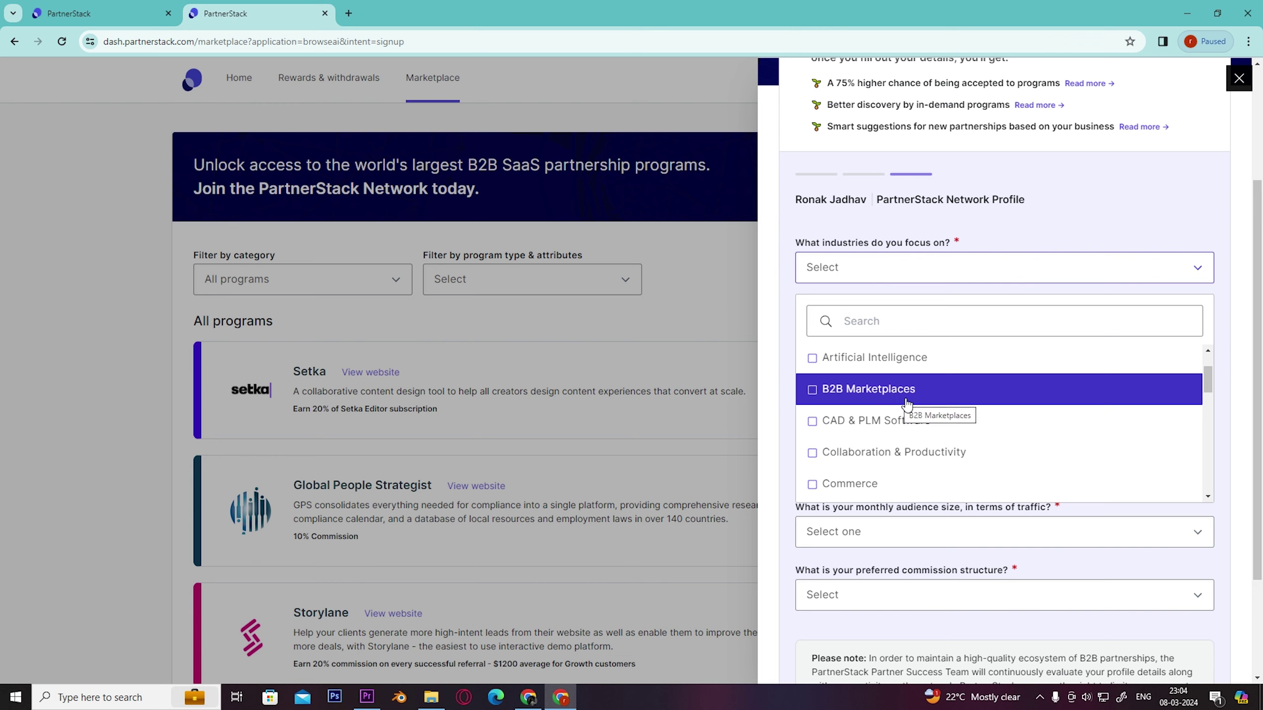
{"action": "left_click", "coordinate": [921, 395]}
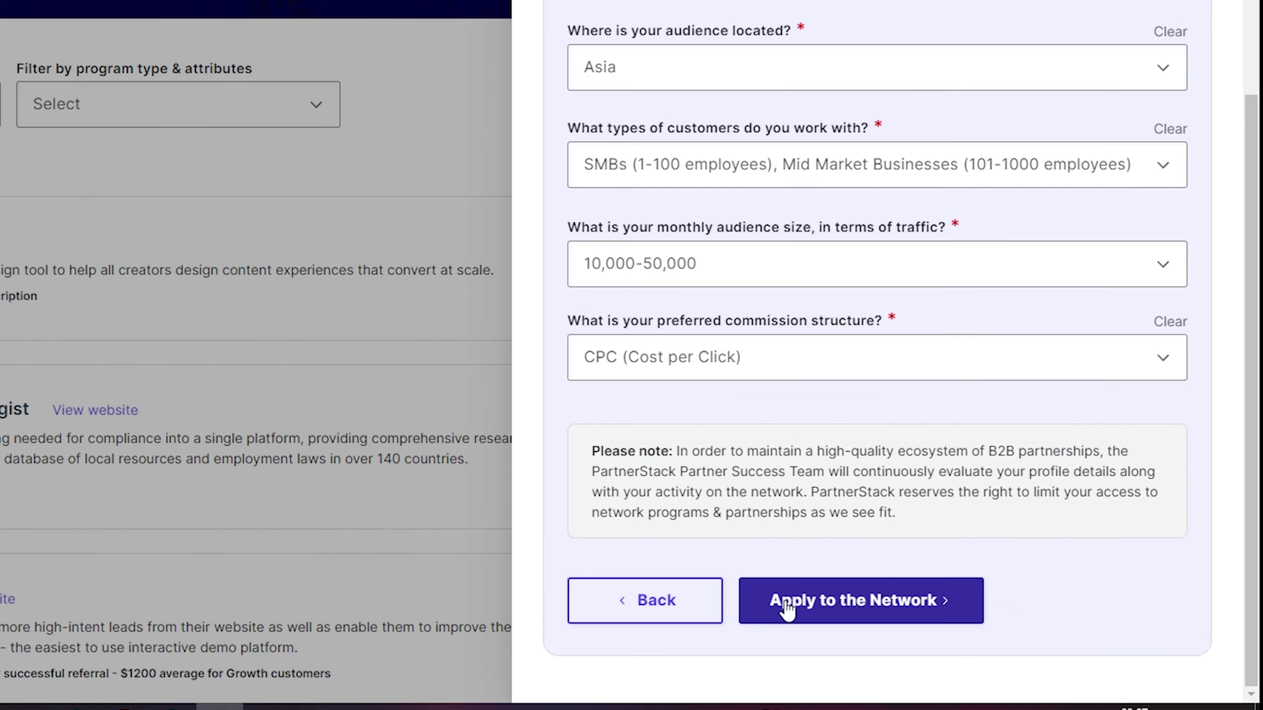
{"action": "left_click", "coordinate": [832, 622]}
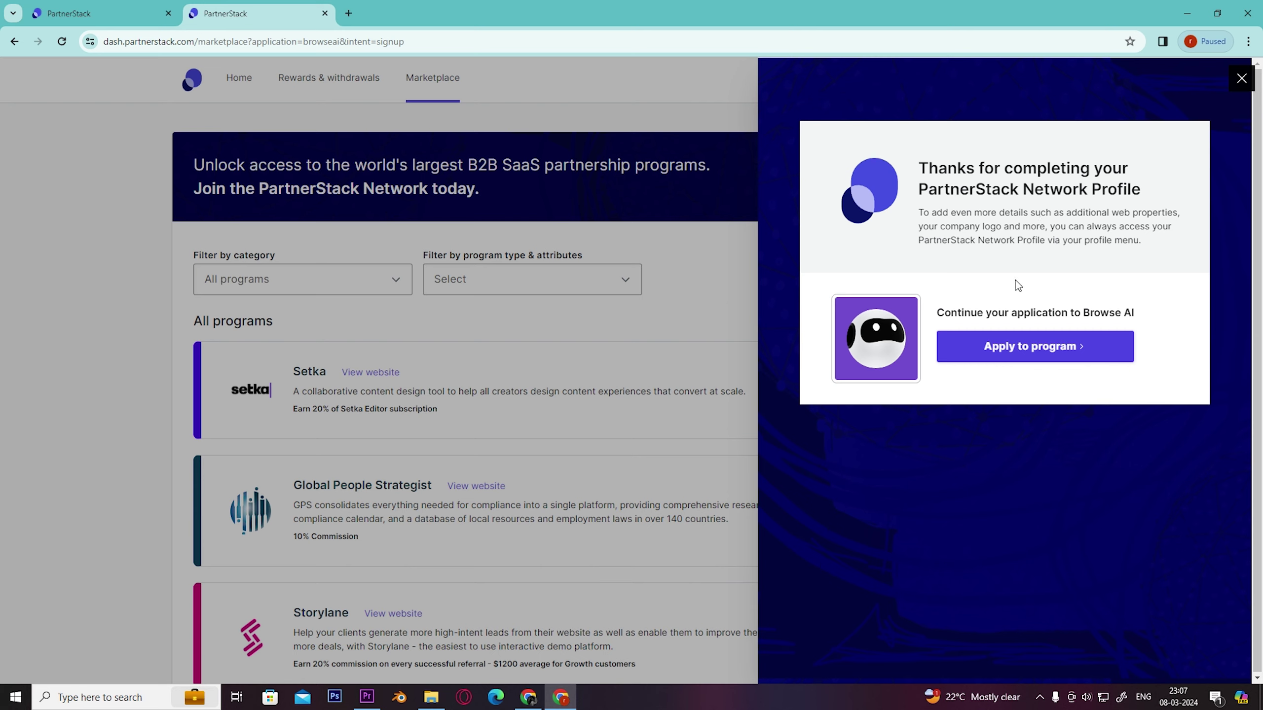
Step: Continue to the Browse AI application, close its form unfilled, and start a new browser tab
{"action": "left_click", "coordinate": [1055, 355]}
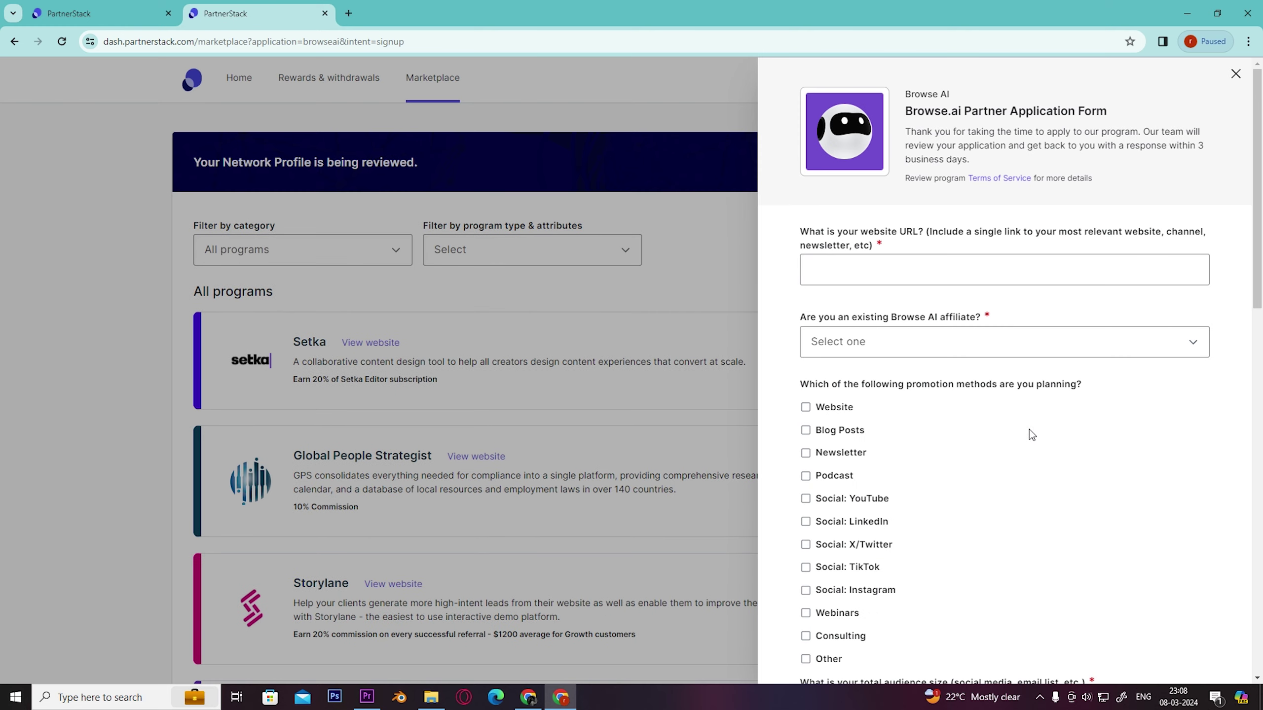
{"action": "left_click", "coordinate": [1236, 76]}
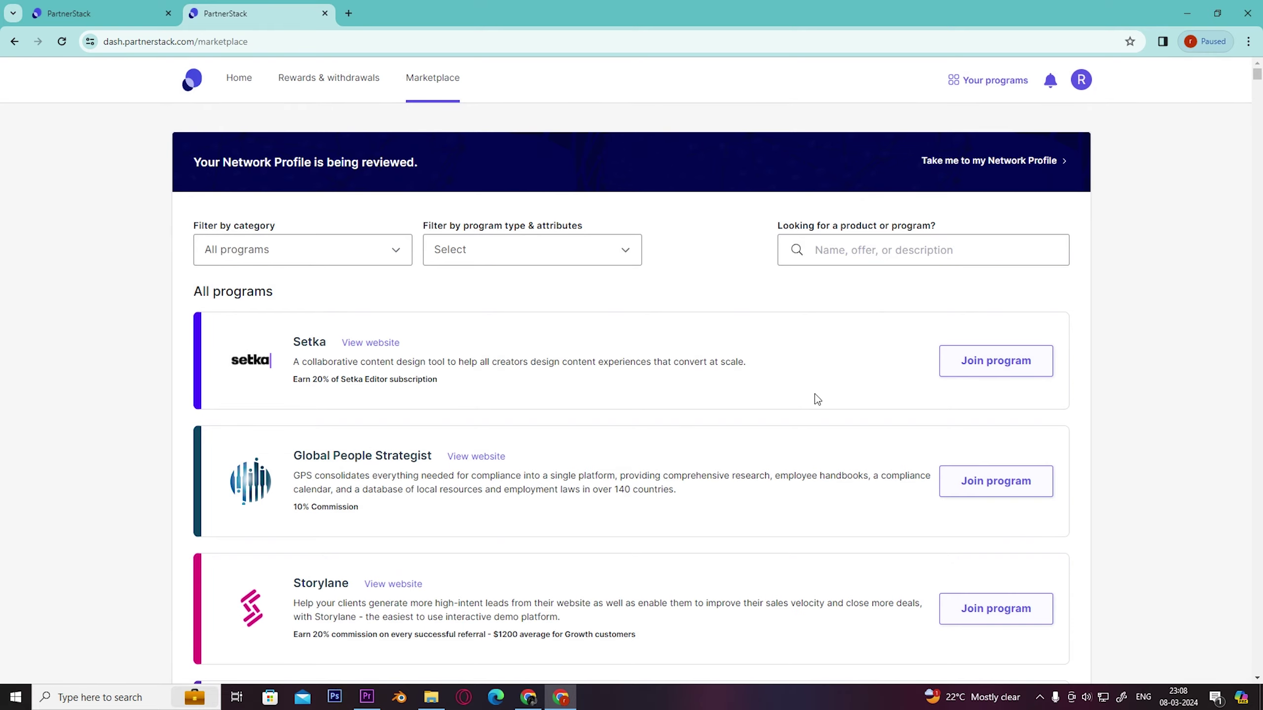
{"action": "left_click", "coordinate": [348, 13]}
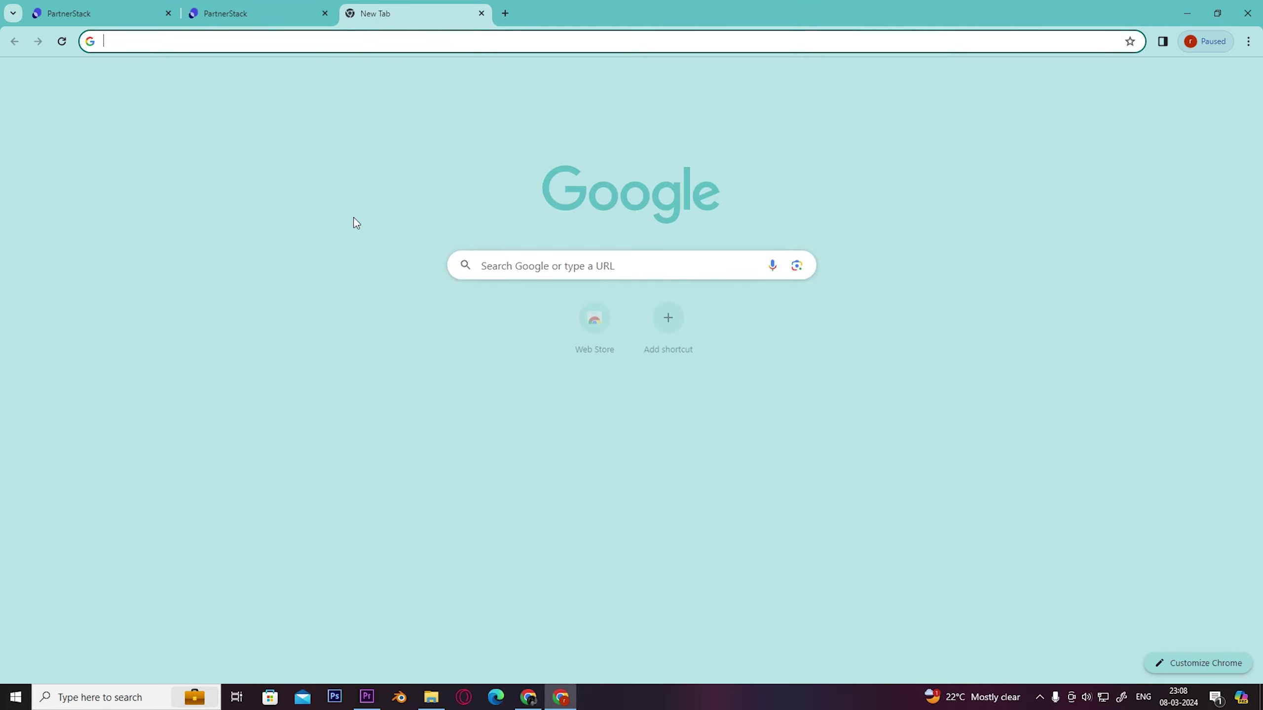